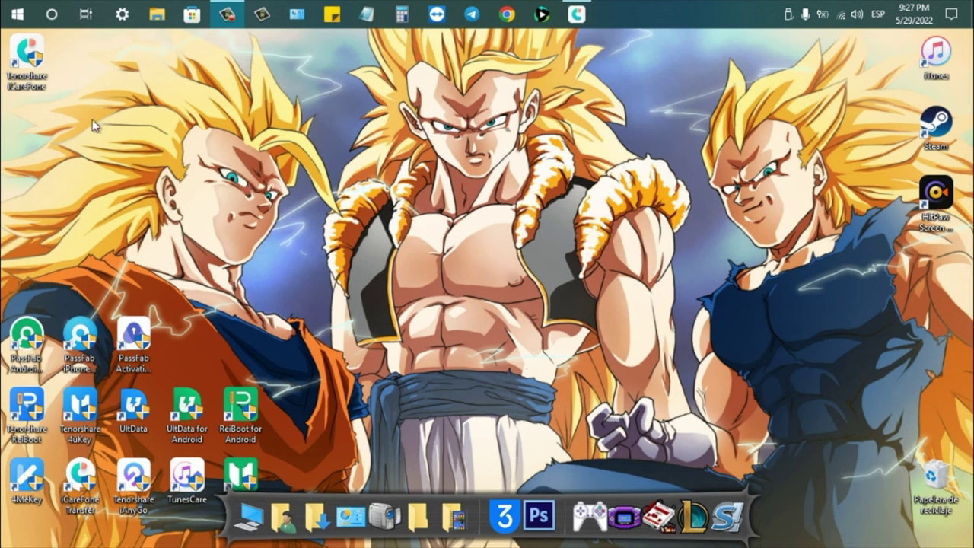
# - Run the Tenorshare iCareFone desktop shortcut as administrator
pyautogui.moveTo(90, 65); pyautogui.dragTo(17, 178)
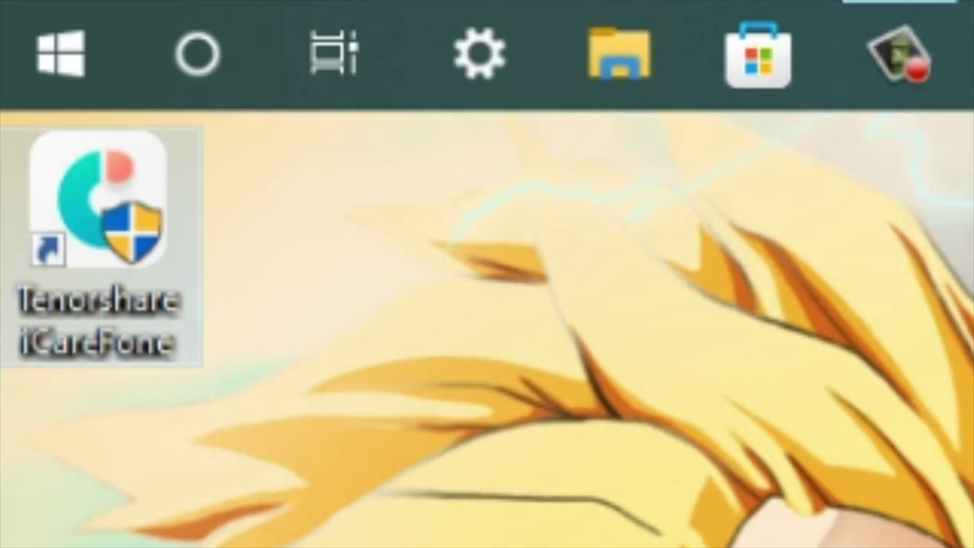
pyautogui.doubleClick(144, 300)
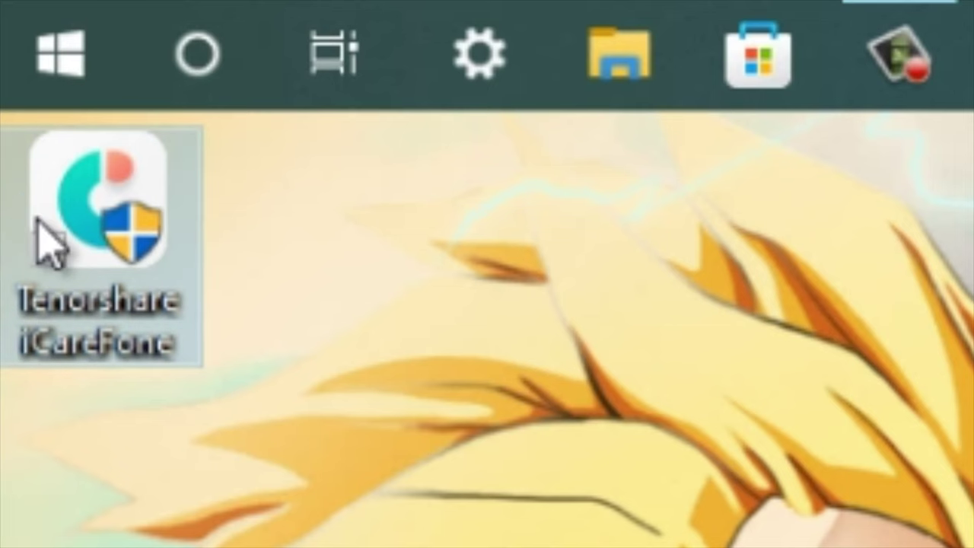
pyautogui.rightClick(38, 312)
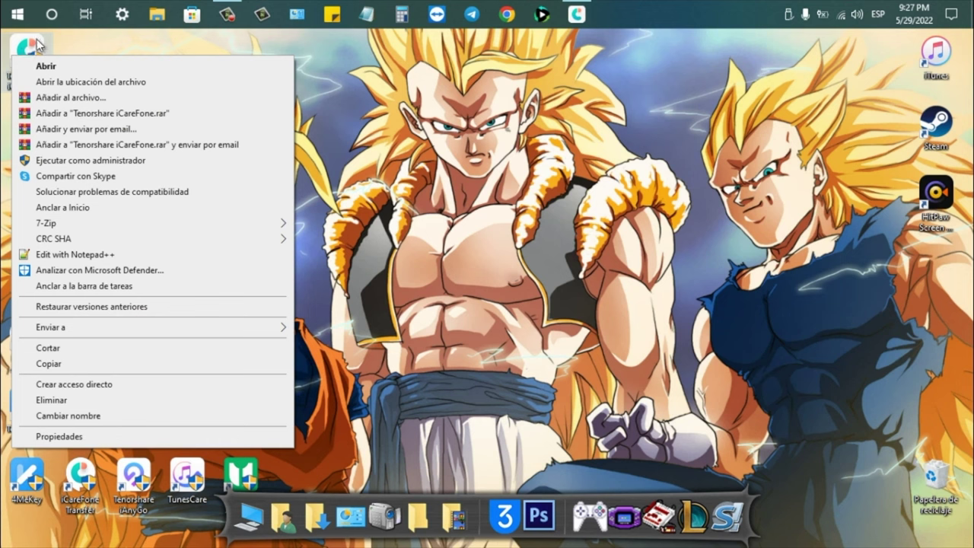
pyautogui.click(125, 161)
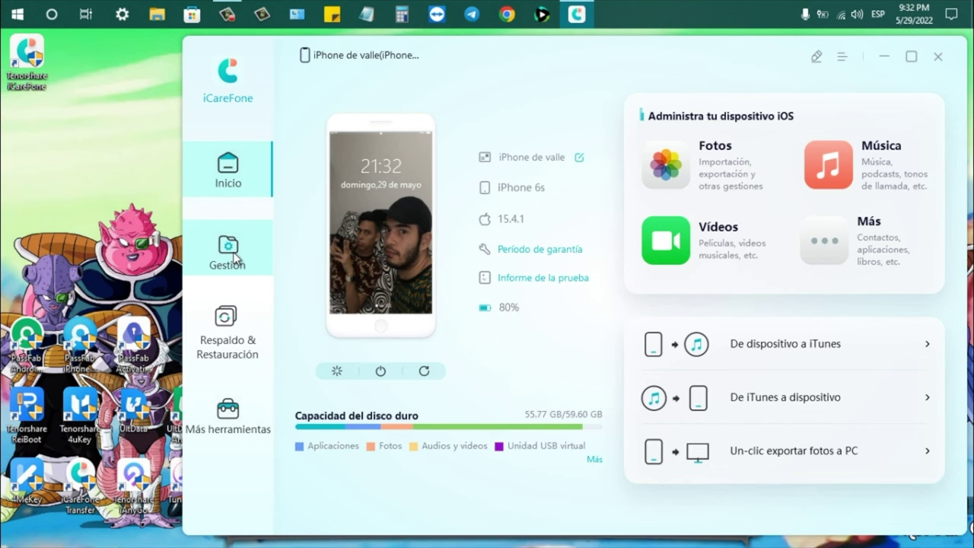
# - Go to backup and restore and view the contents of the iTunes backup dated 2022-05-25
pyautogui.click(236, 421)
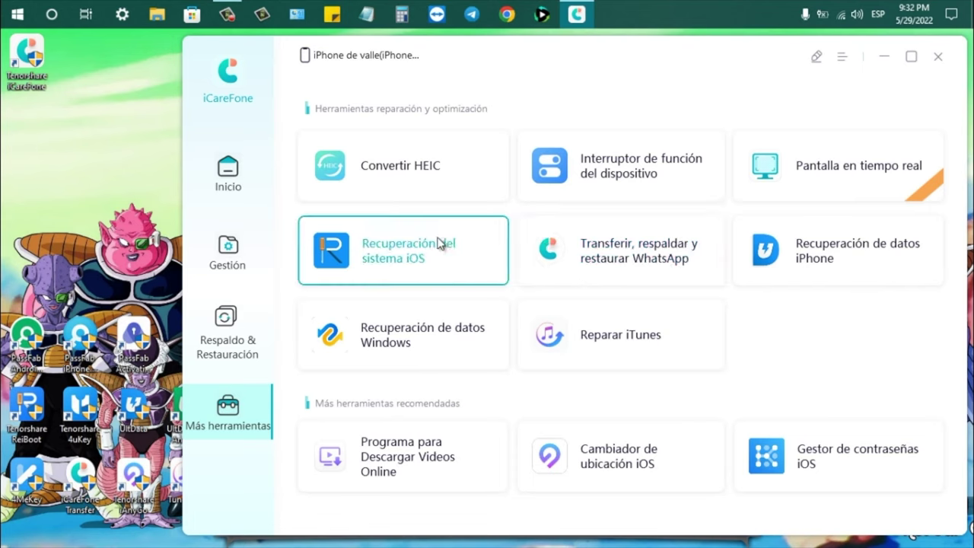
pyautogui.click(230, 338)
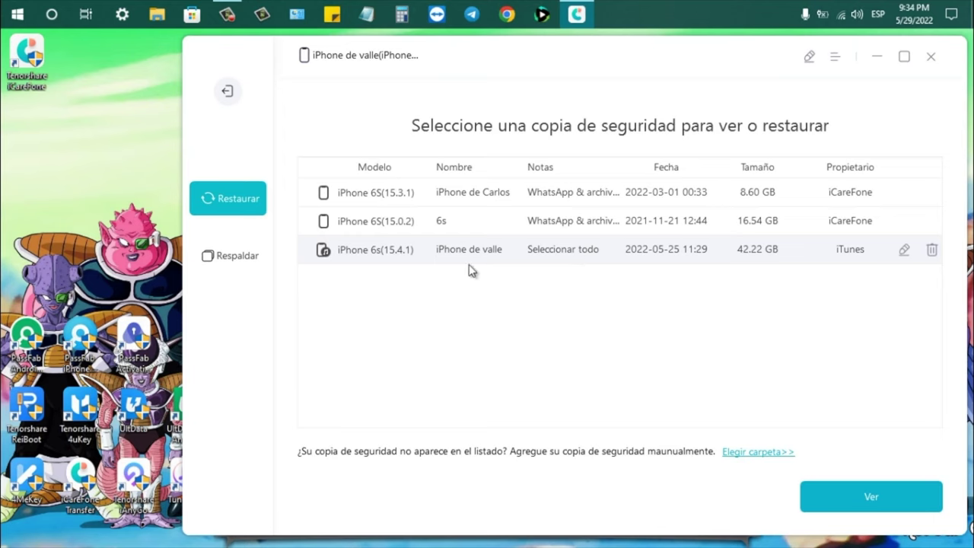
pyautogui.click(886, 497)
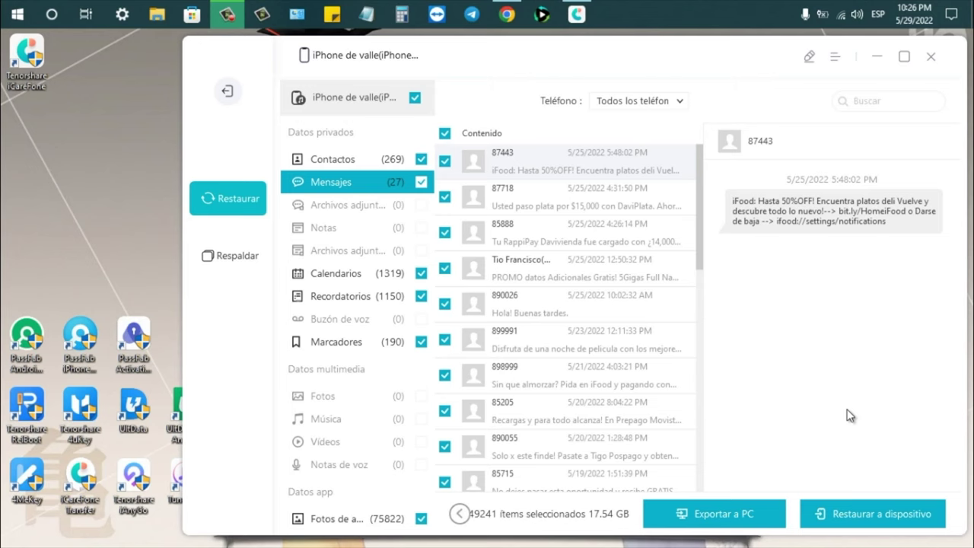
# - Deselect the whole backup and mark only the first two conversations in Mensajes
pyautogui.scroll(-1, 397, 408)
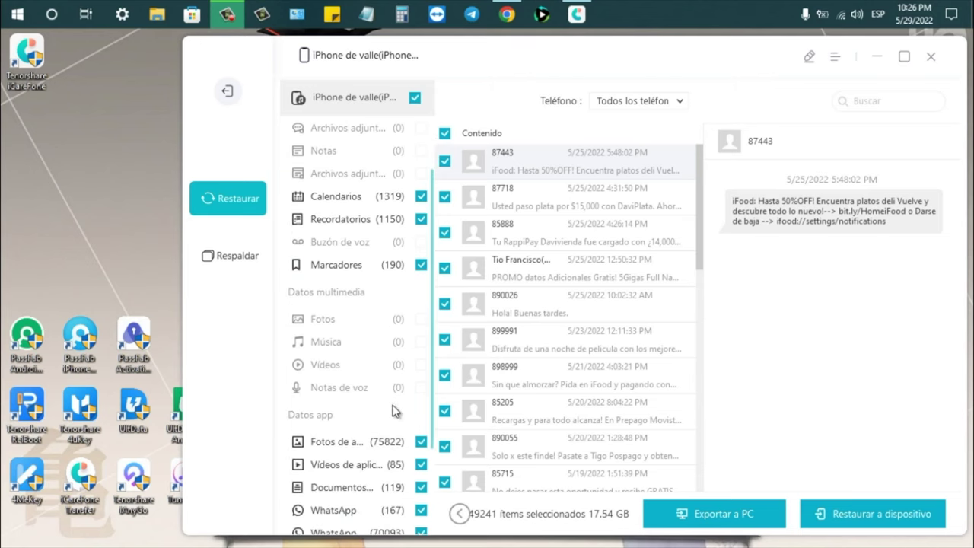
pyautogui.scroll(-1, 395, 411)
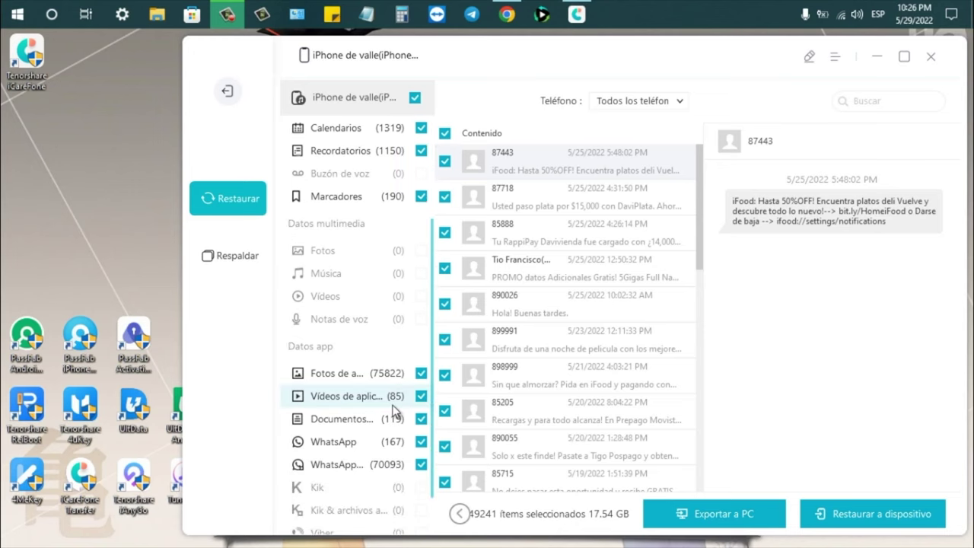
pyautogui.scroll(2, 395, 411)
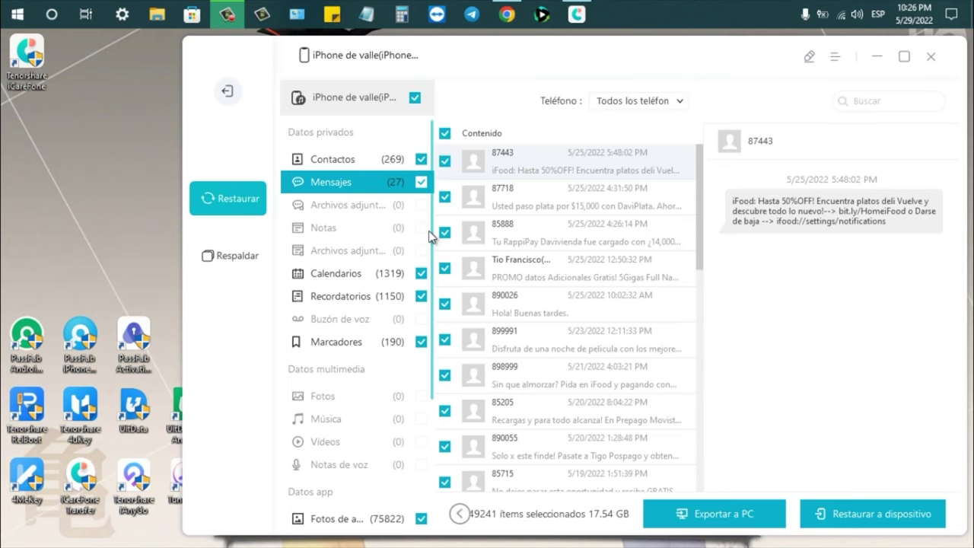
pyautogui.click(415, 98)
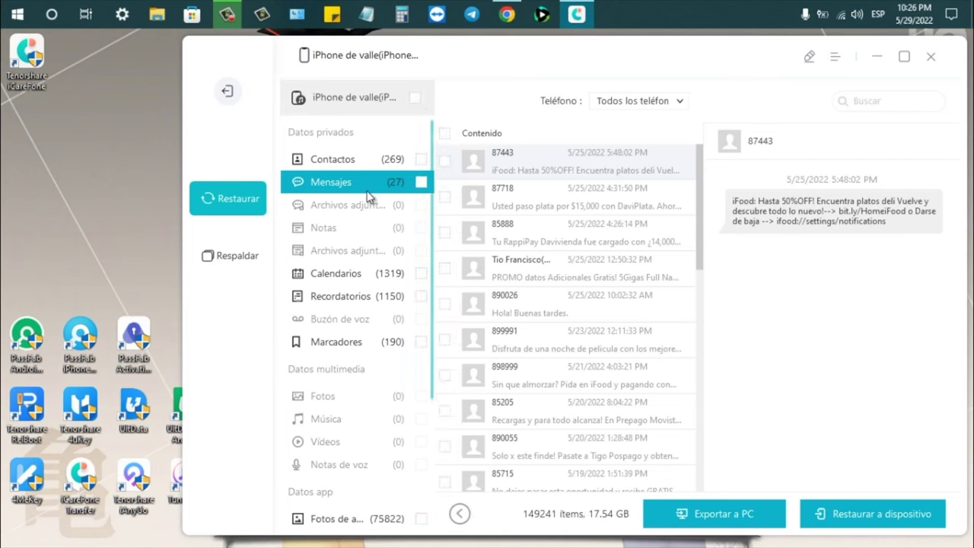
pyautogui.click(447, 160)
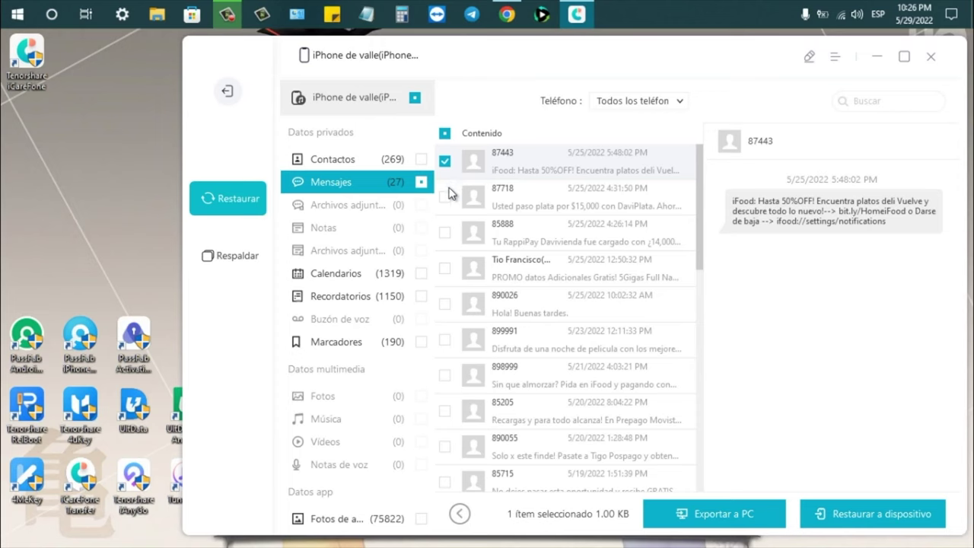
pyautogui.click(446, 197)
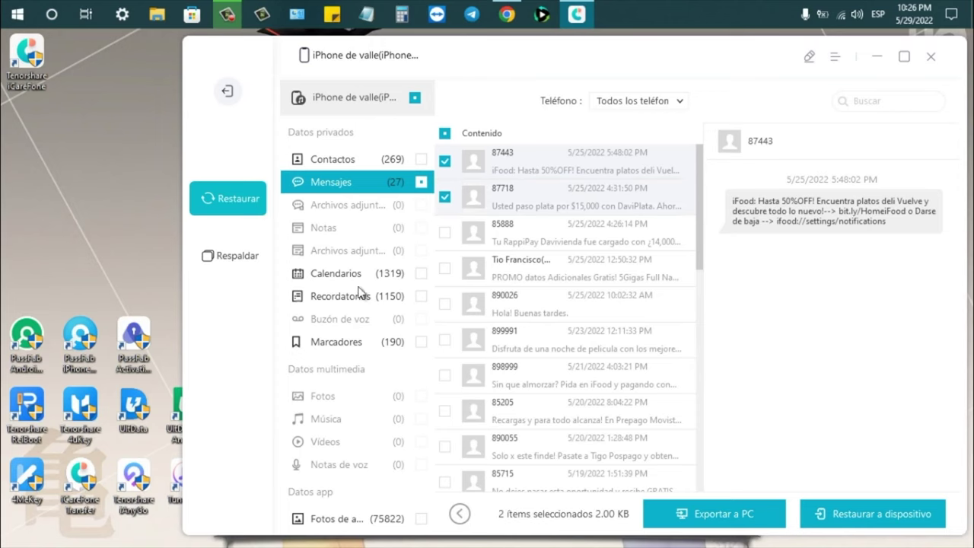
# - Open the third AppDomain folder of the application photos and mark its first image
pyautogui.click(376, 522)
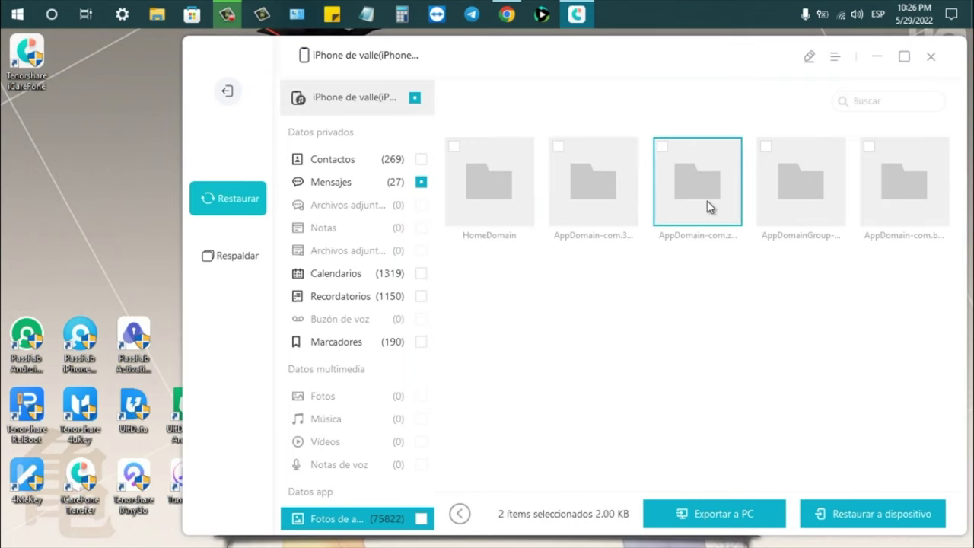
pyautogui.doubleClick(691, 171)
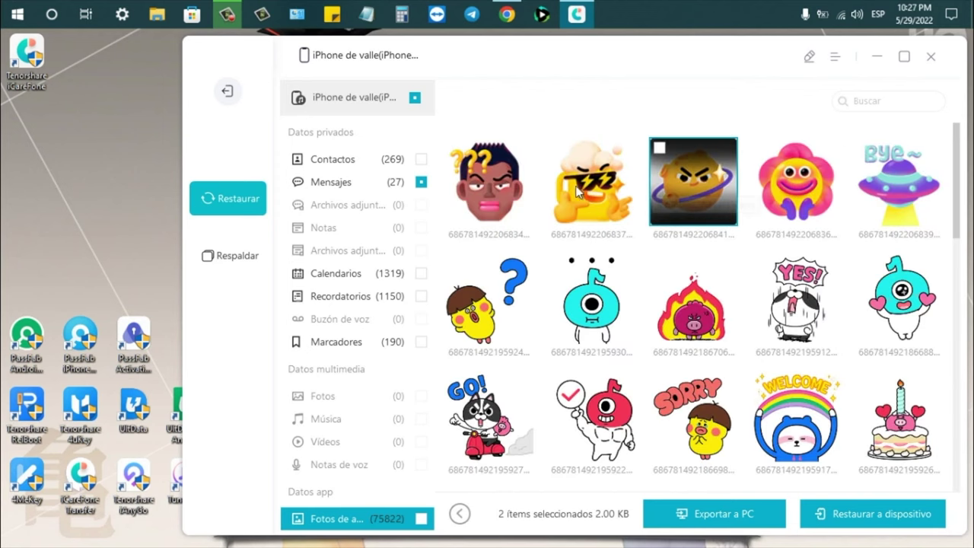
pyautogui.click(454, 151)
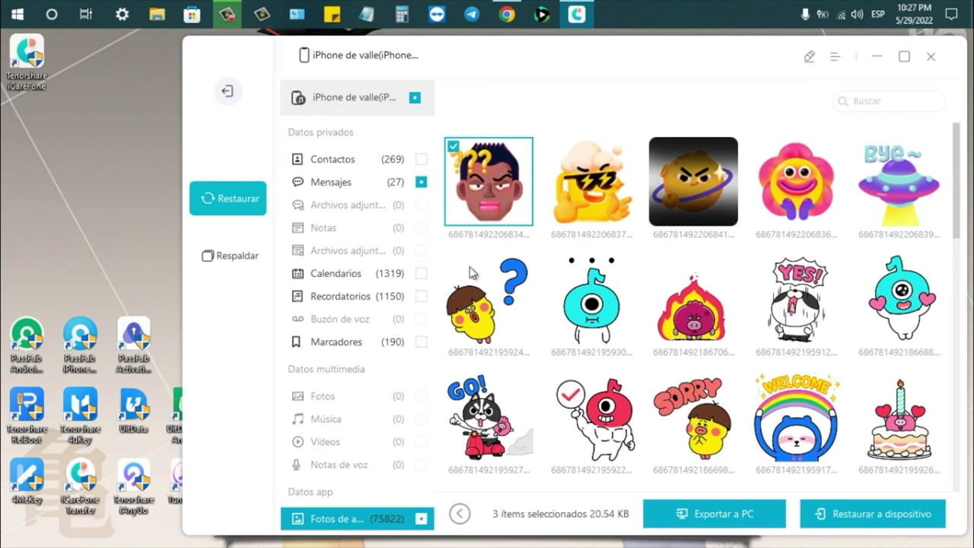
# - Examine the folders listed under the backup's application videos and documents
pyautogui.scroll(-2, 373, 387)
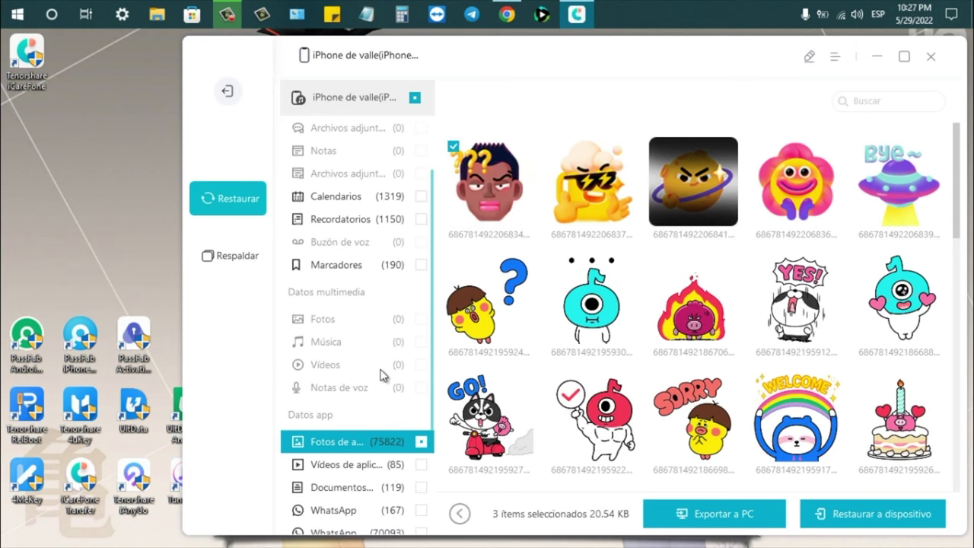
pyautogui.scroll(-2, 383, 379)
pyautogui.click(375, 400)
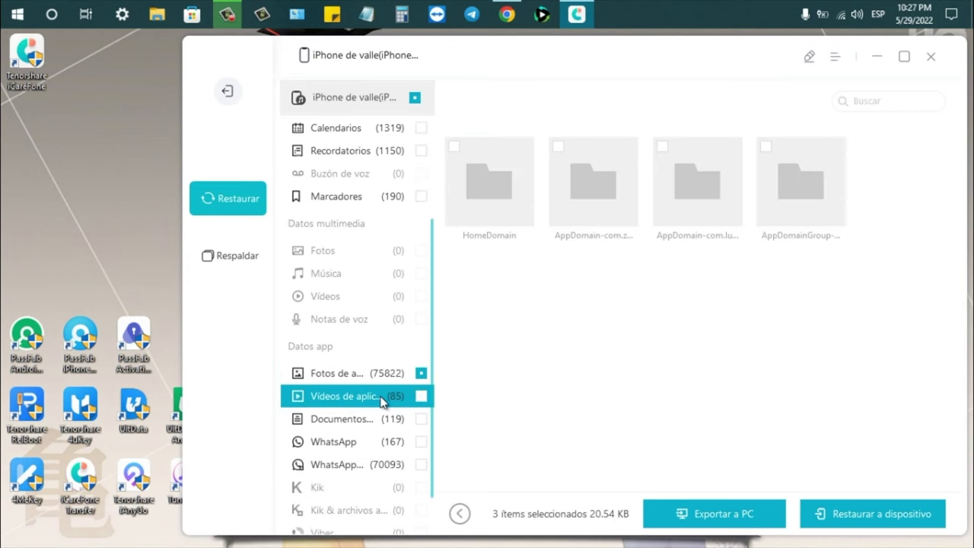
pyautogui.click(349, 426)
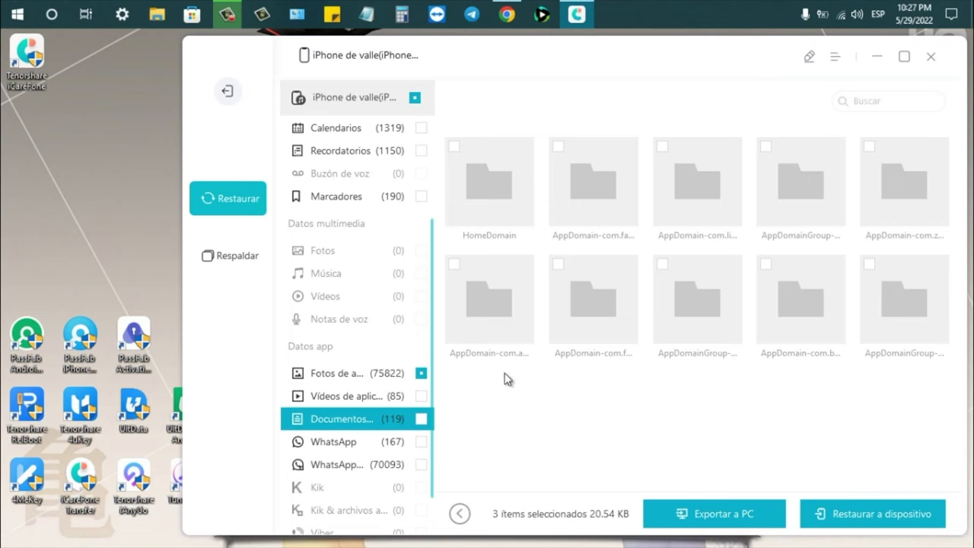
# - Mark the seventh WhatsApp chat and the third file among the WhatsApp attachments
pyautogui.scroll(-1, 342, 425)
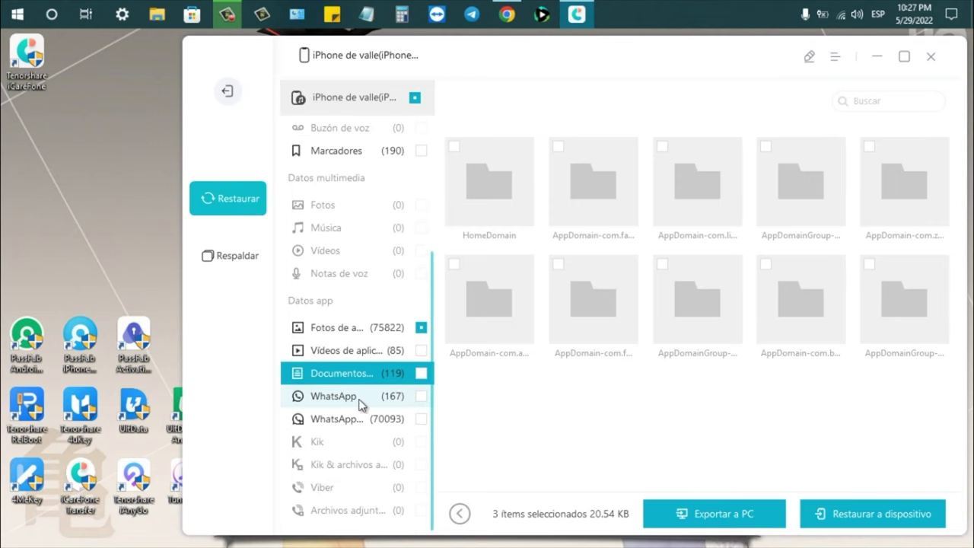
pyautogui.click(360, 405)
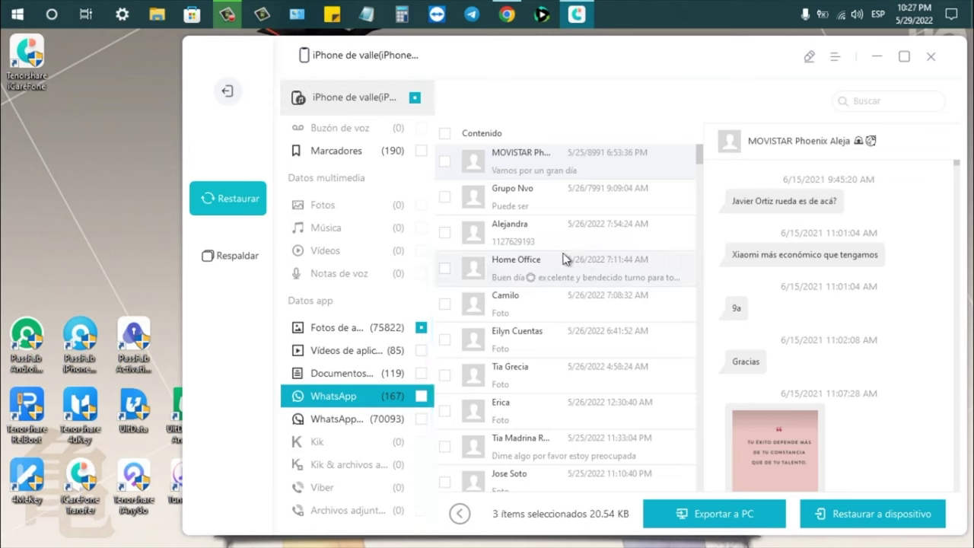
pyautogui.click(452, 379)
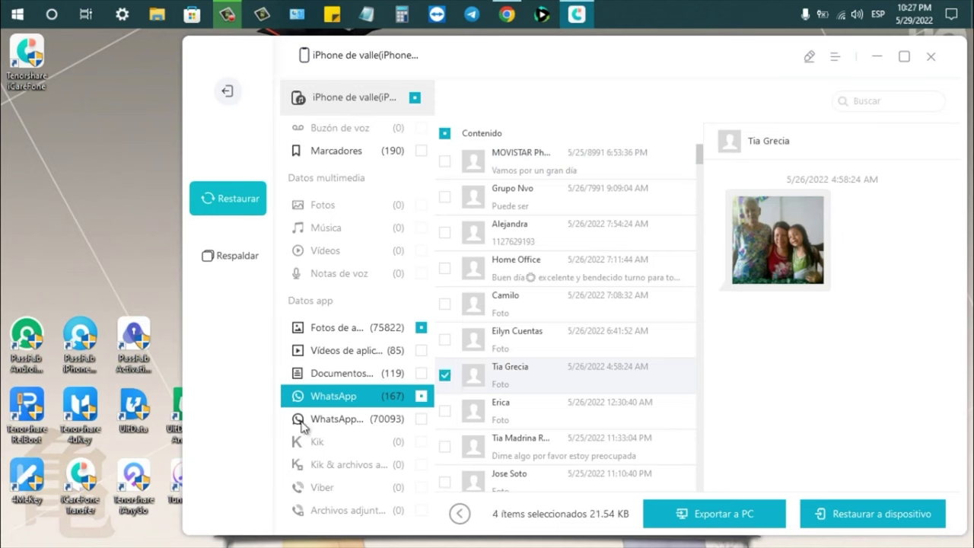
pyautogui.click(362, 421)
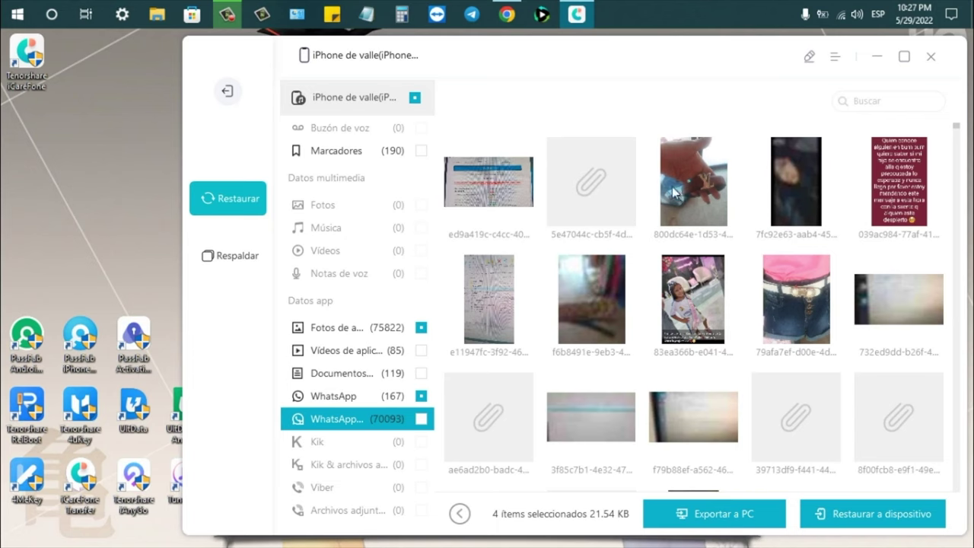
pyautogui.click(661, 149)
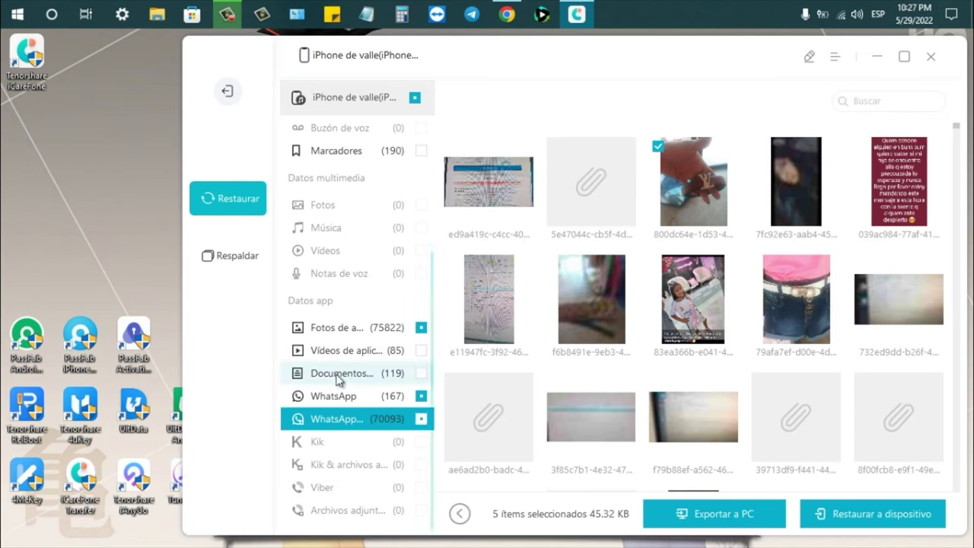
# - Export the marked items to the Escritorio folder on the PC and close iCareFone
pyautogui.scroll(5, 339, 381)
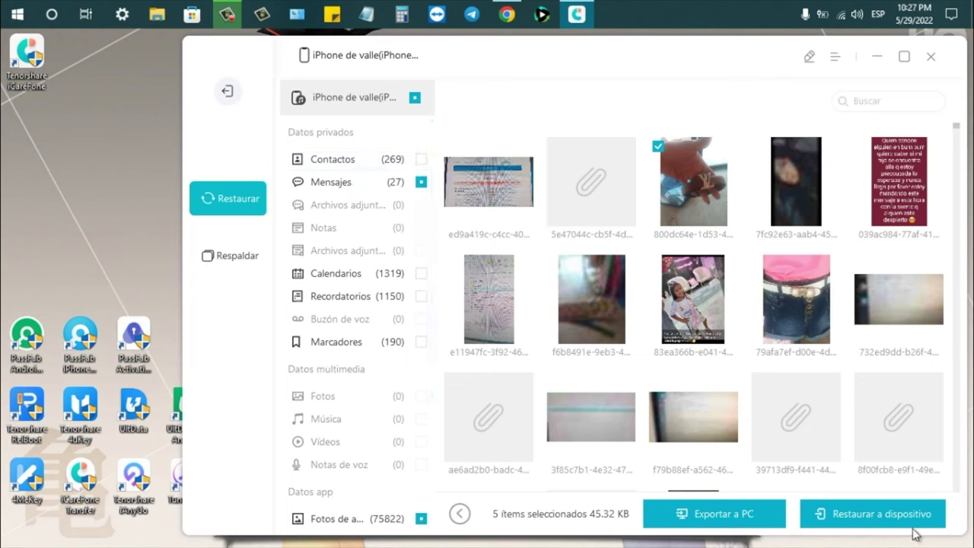
pyautogui.click(719, 525)
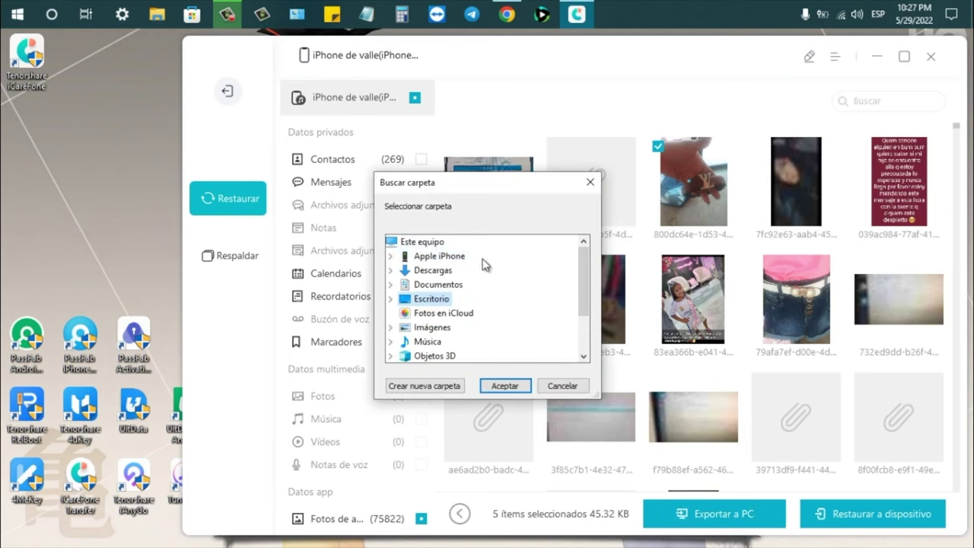
pyautogui.click(503, 387)
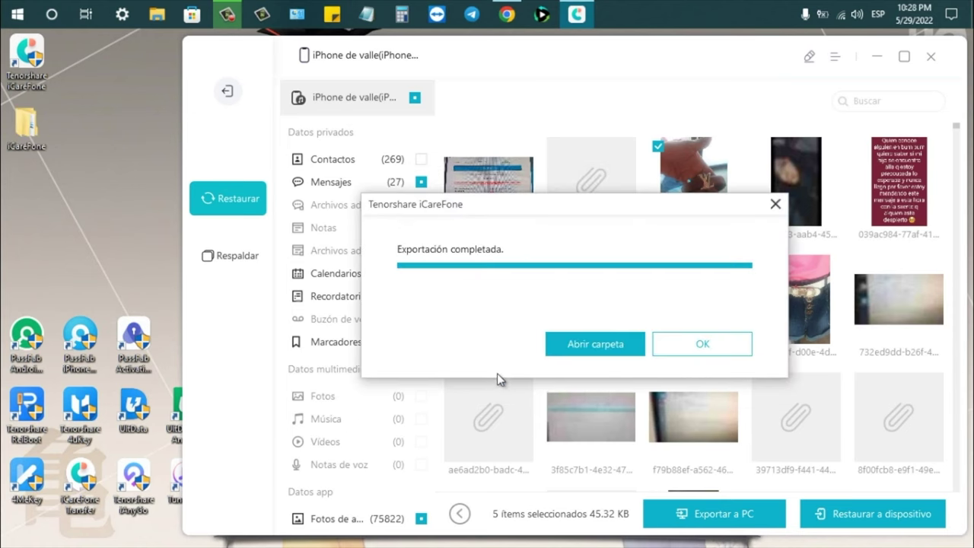
pyautogui.click(700, 343)
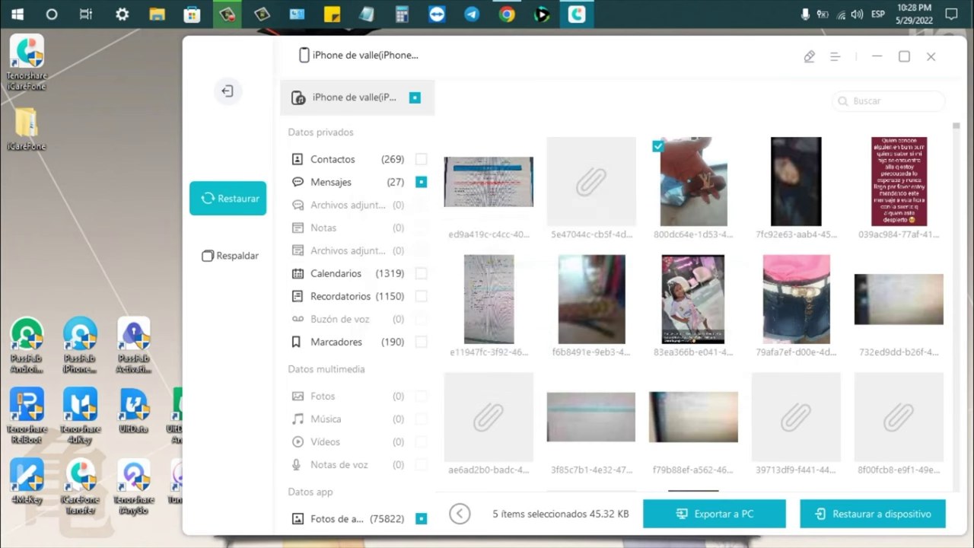
pyautogui.click(931, 57)
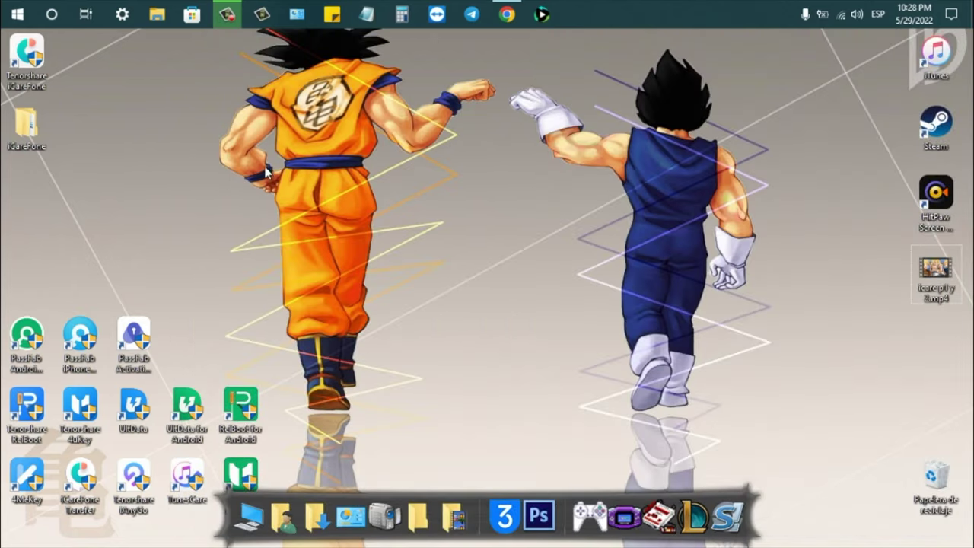
pyautogui.moveTo(73, 140); pyautogui.dragTo(33, 196)
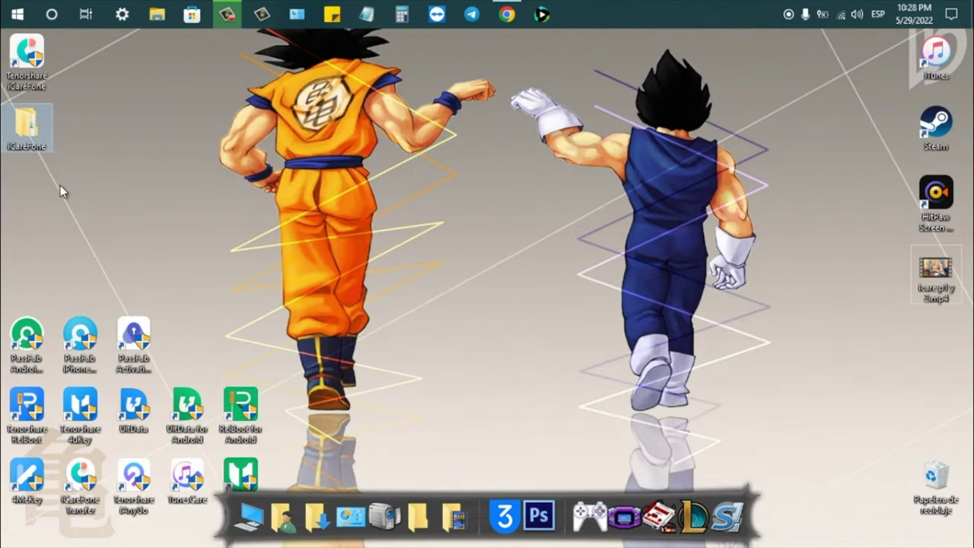
pyautogui.moveTo(129, 137); pyautogui.dragTo(37, 202)
pyautogui.doubleClick(27, 125)
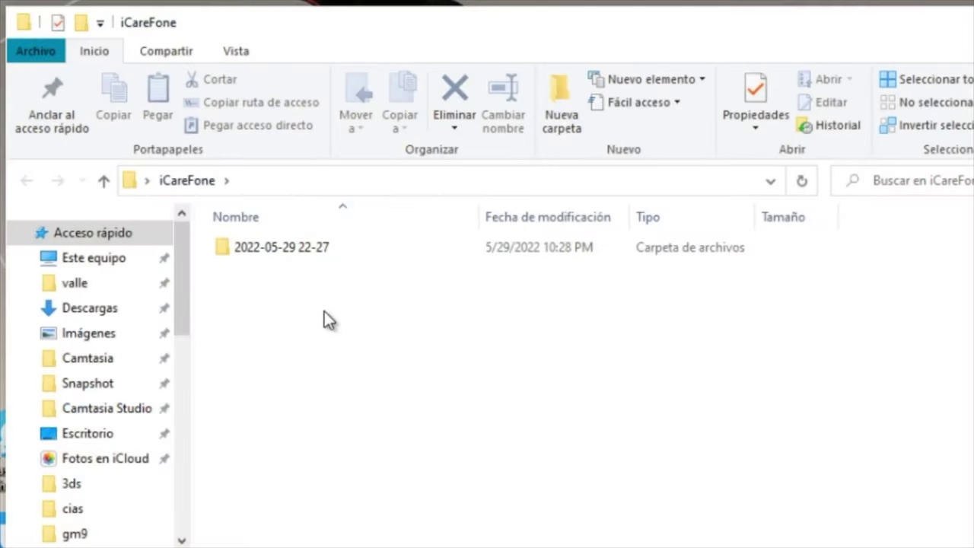
pyautogui.moveTo(299, 304); pyautogui.dragTo(426, 221)
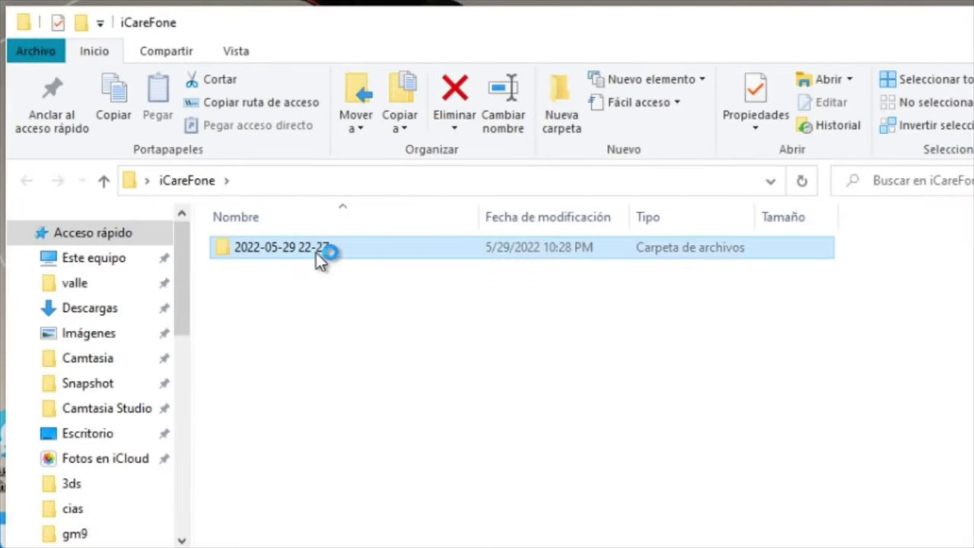
pyautogui.doubleClick(316, 253)
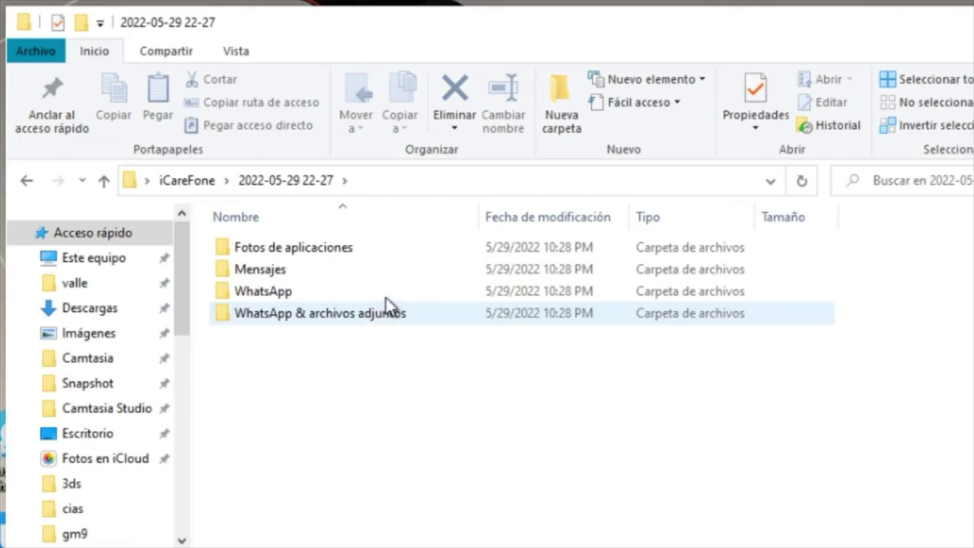
pyautogui.doubleClick(321, 256)
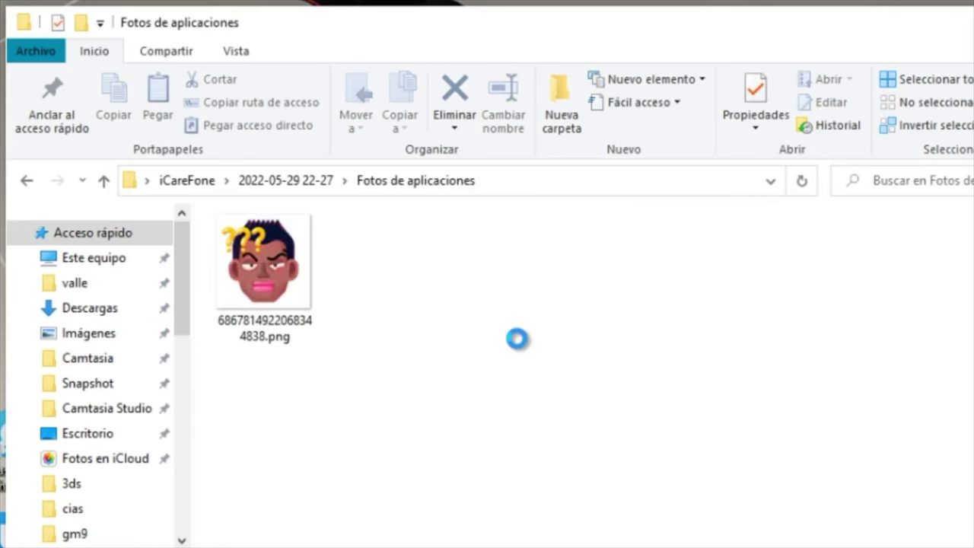
# - Display the exported photo in Fotos de aplicaciones with extra large icons (Iconos muy grandes) and select it
pyautogui.rightClick(596, 341)
pyautogui.moveTo(667, 356)
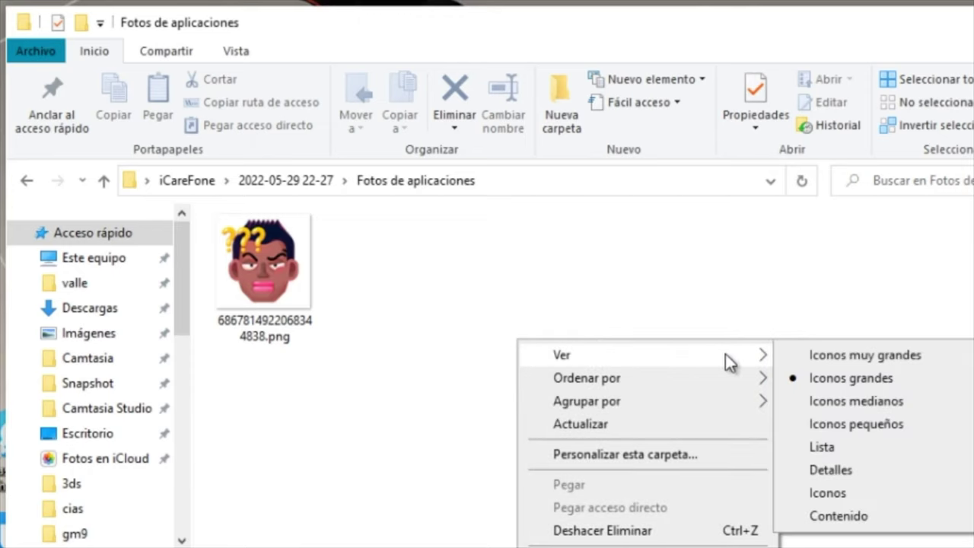
pyautogui.click(856, 354)
pyautogui.moveTo(567, 356); pyautogui.dragTo(436, 450)
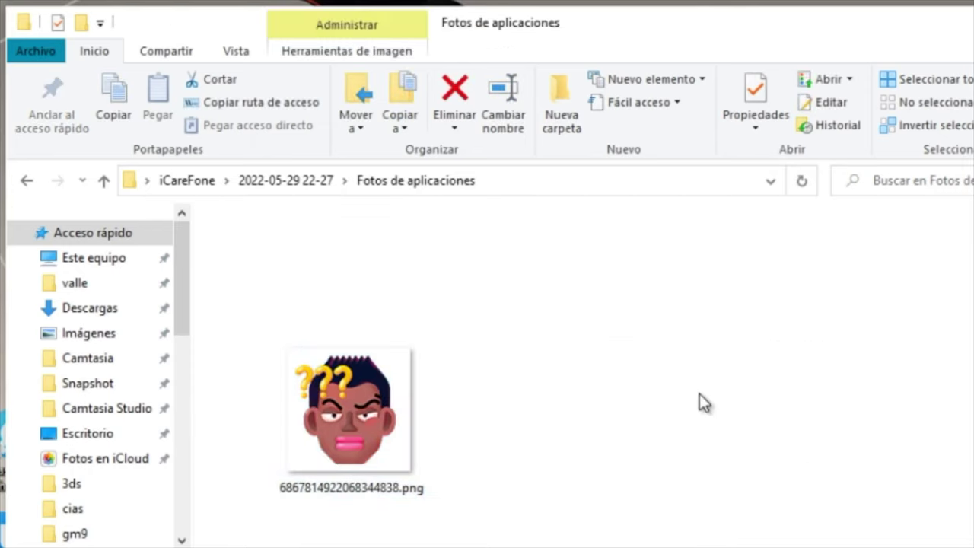
pyautogui.click(329, 187)
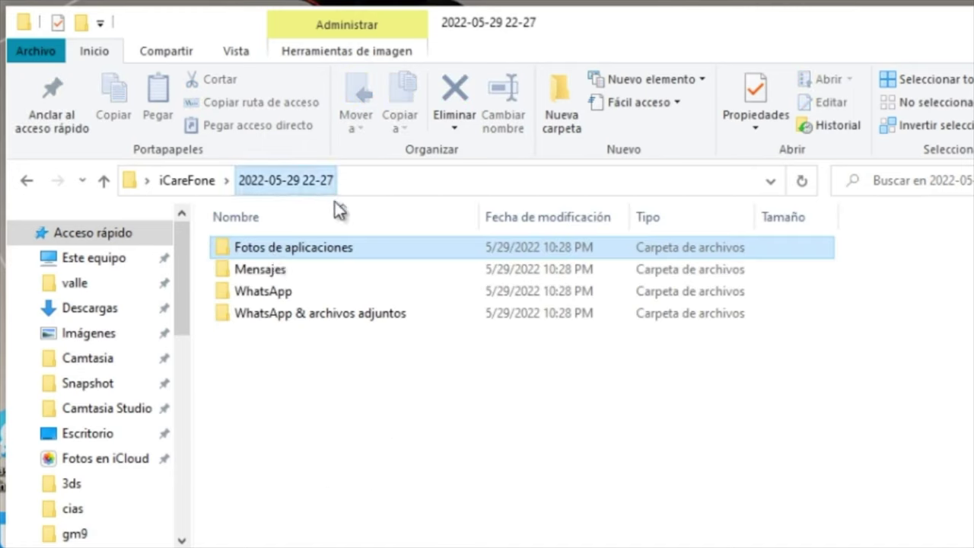
pyautogui.doubleClick(269, 266)
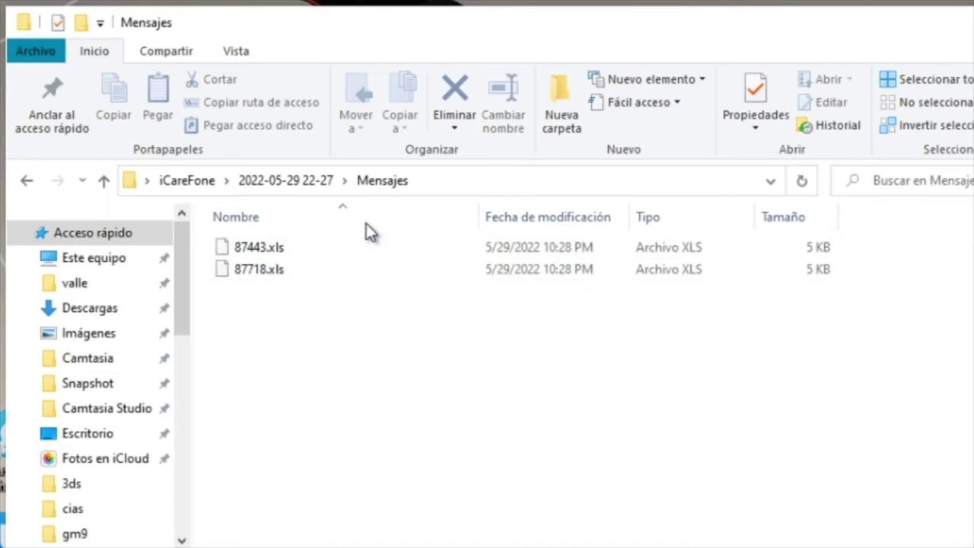
pyautogui.click(306, 187)
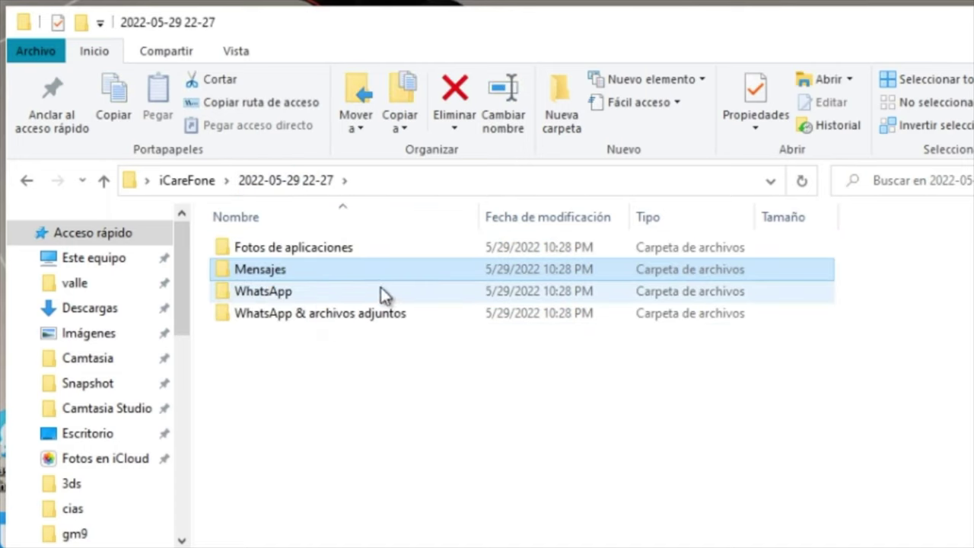
# - Open the Attachments folder inside WhatsApp and display its contents with extra large icons (Iconos muy grandes)
pyautogui.doubleClick(284, 293)
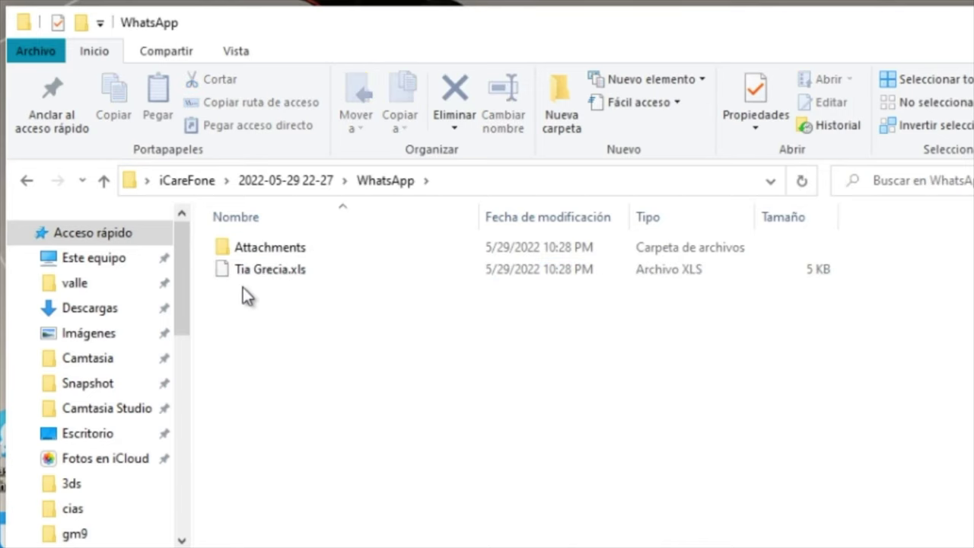
pyautogui.click(265, 275)
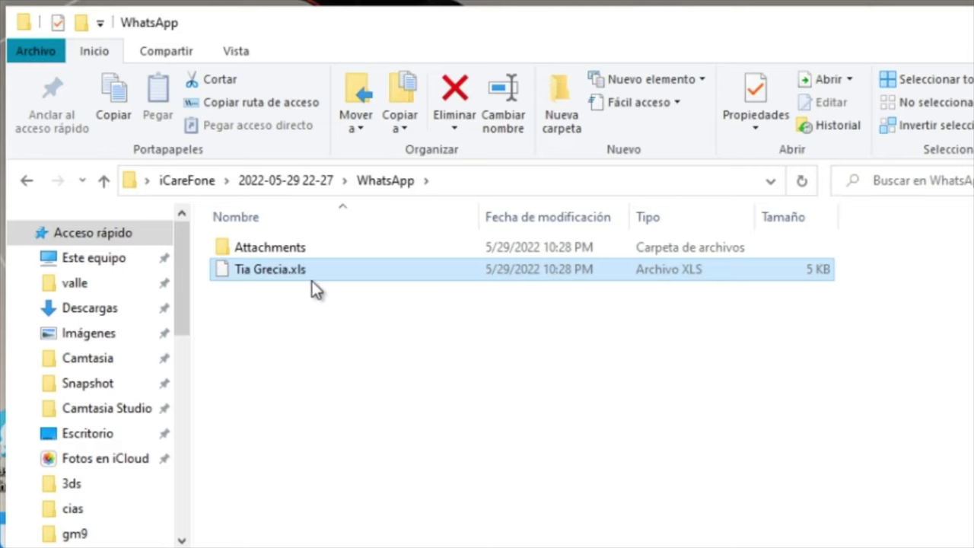
pyautogui.doubleClick(280, 253)
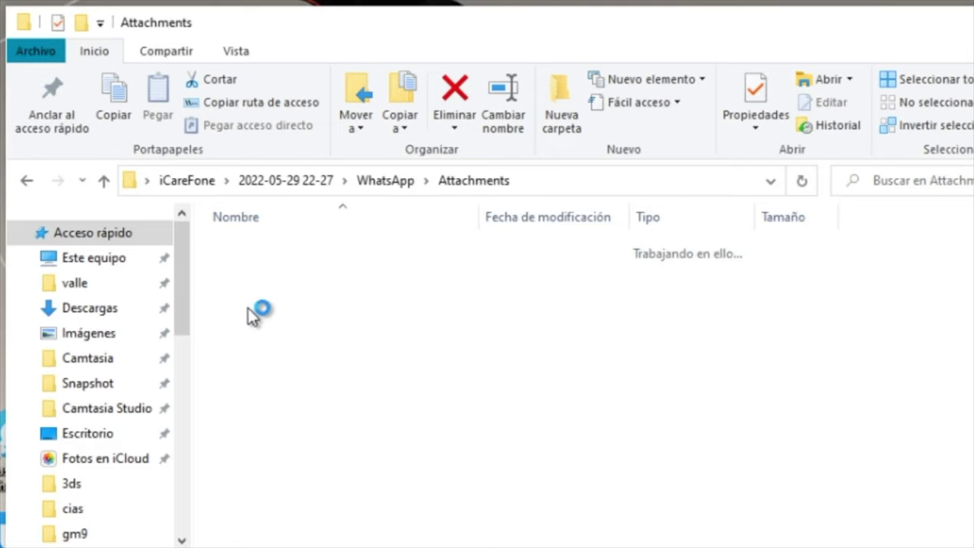
pyautogui.rightClick(434, 316)
pyautogui.moveTo(492, 330)
pyautogui.click(815, 333)
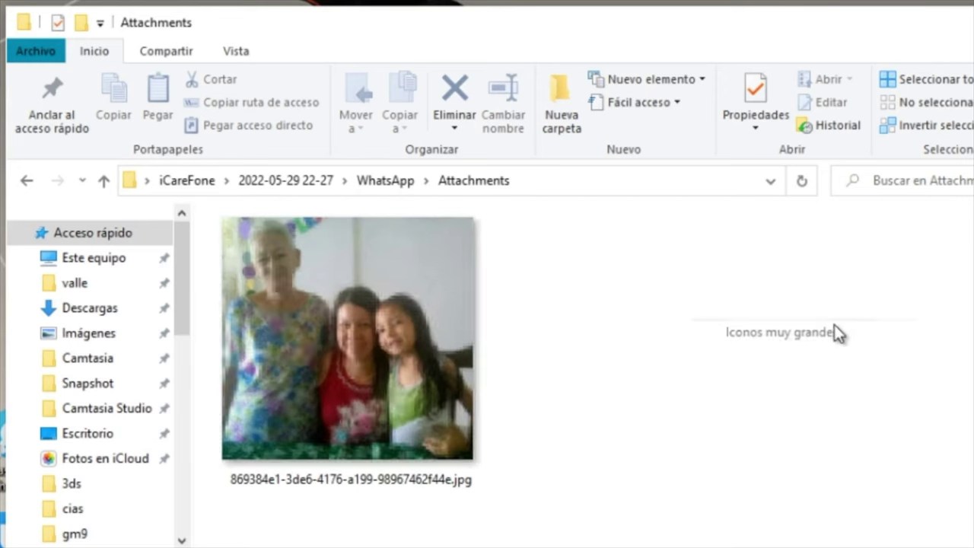
pyautogui.click(315, 186)
pyautogui.click(328, 318)
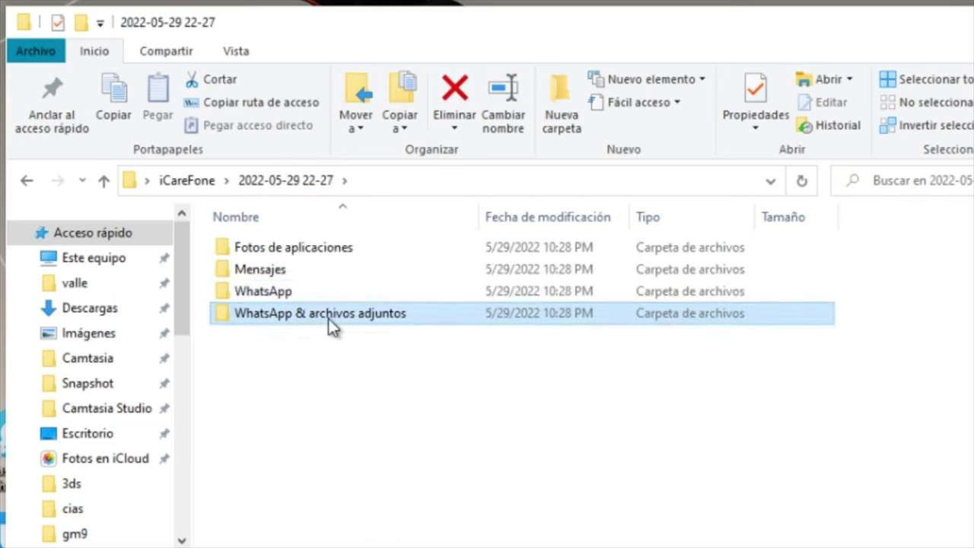
pyautogui.doubleClick(329, 318)
pyautogui.rightClick(515, 317)
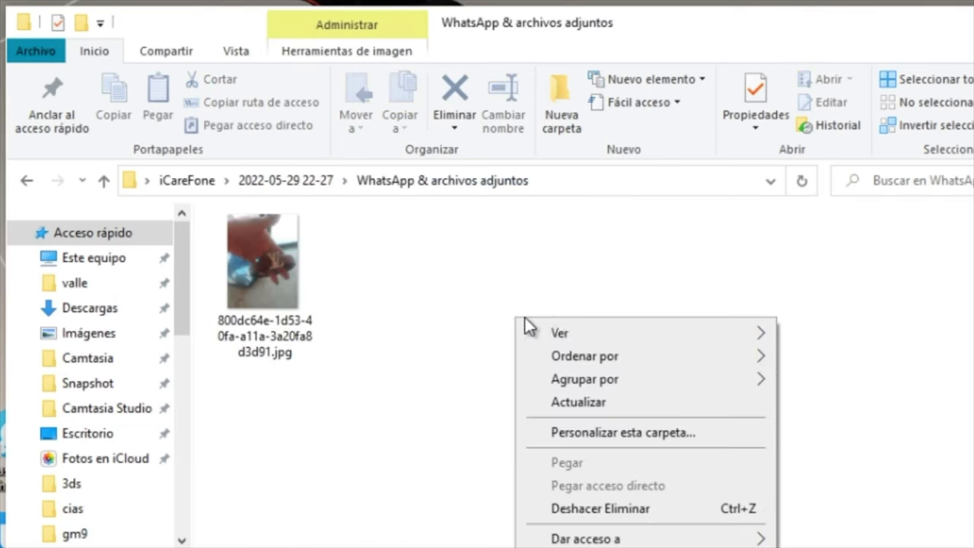
pyautogui.moveTo(610, 334)
pyautogui.click(898, 334)
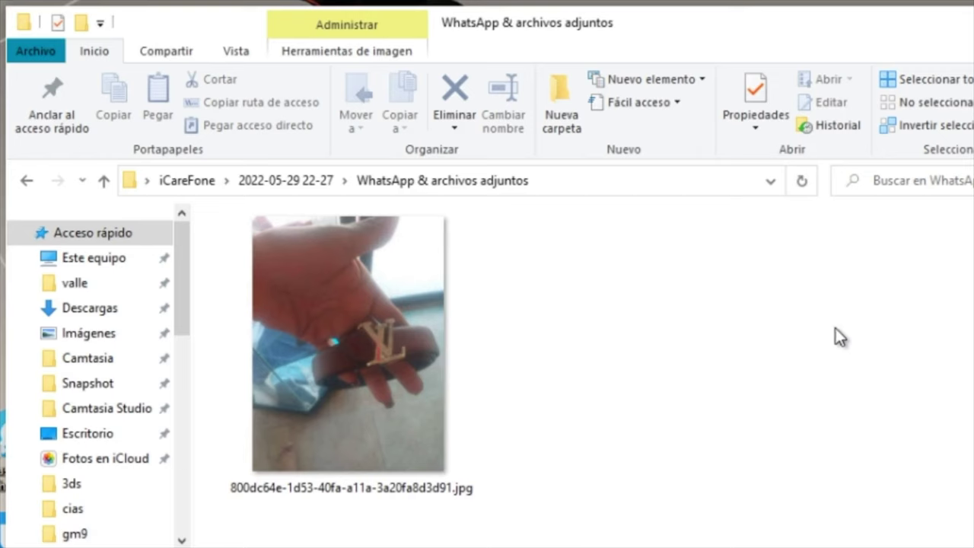
pyautogui.moveTo(594, 285); pyautogui.dragTo(488, 420)
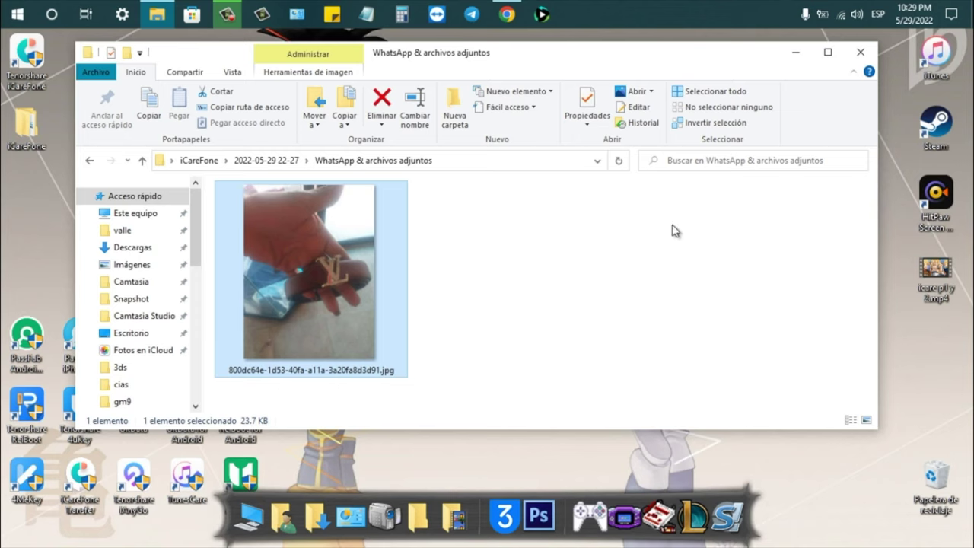
pyautogui.click(854, 63)
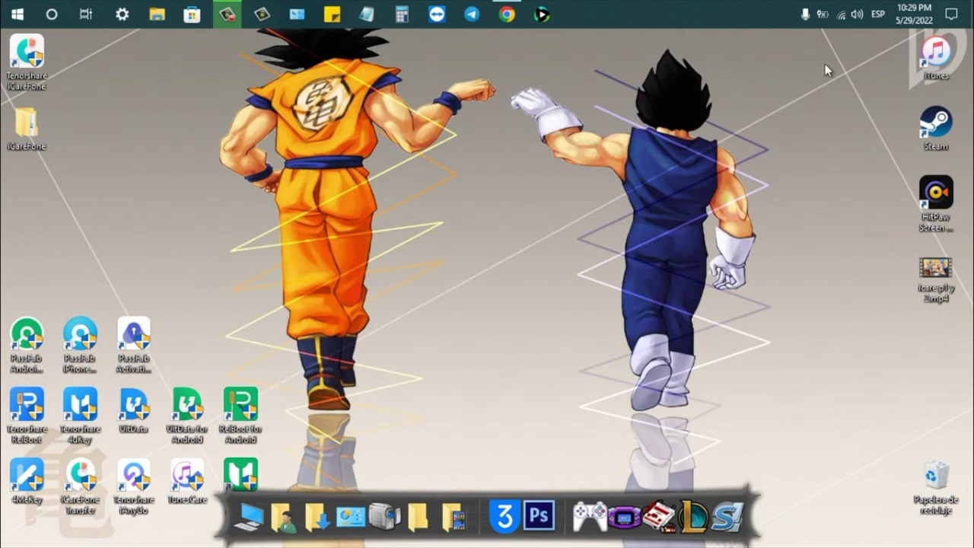